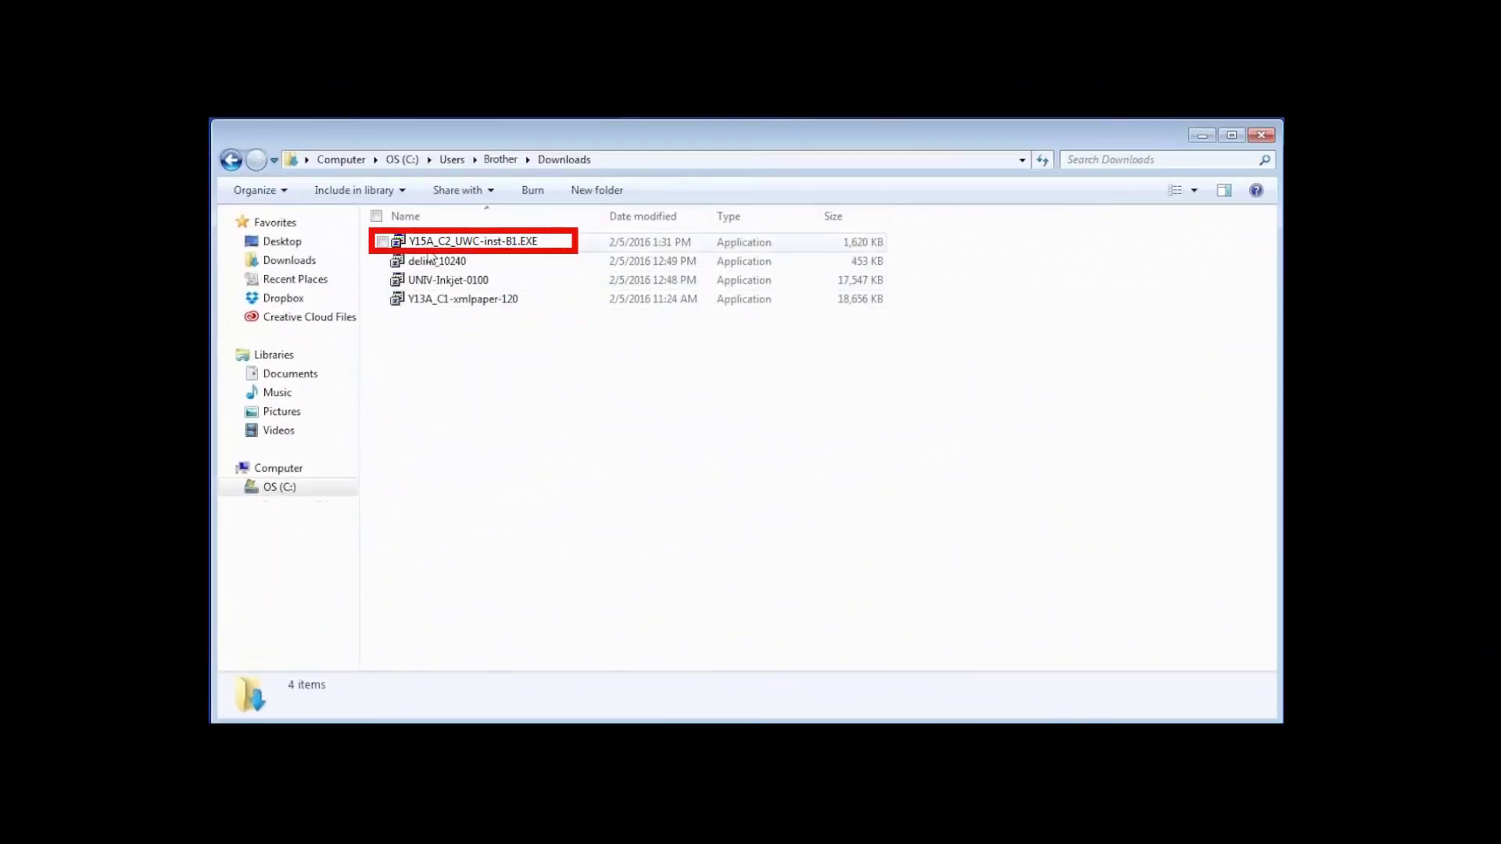
Run Y15A_C2_UWC-inst-B1.EXE from the Downloads folder.
double_click(431, 244)
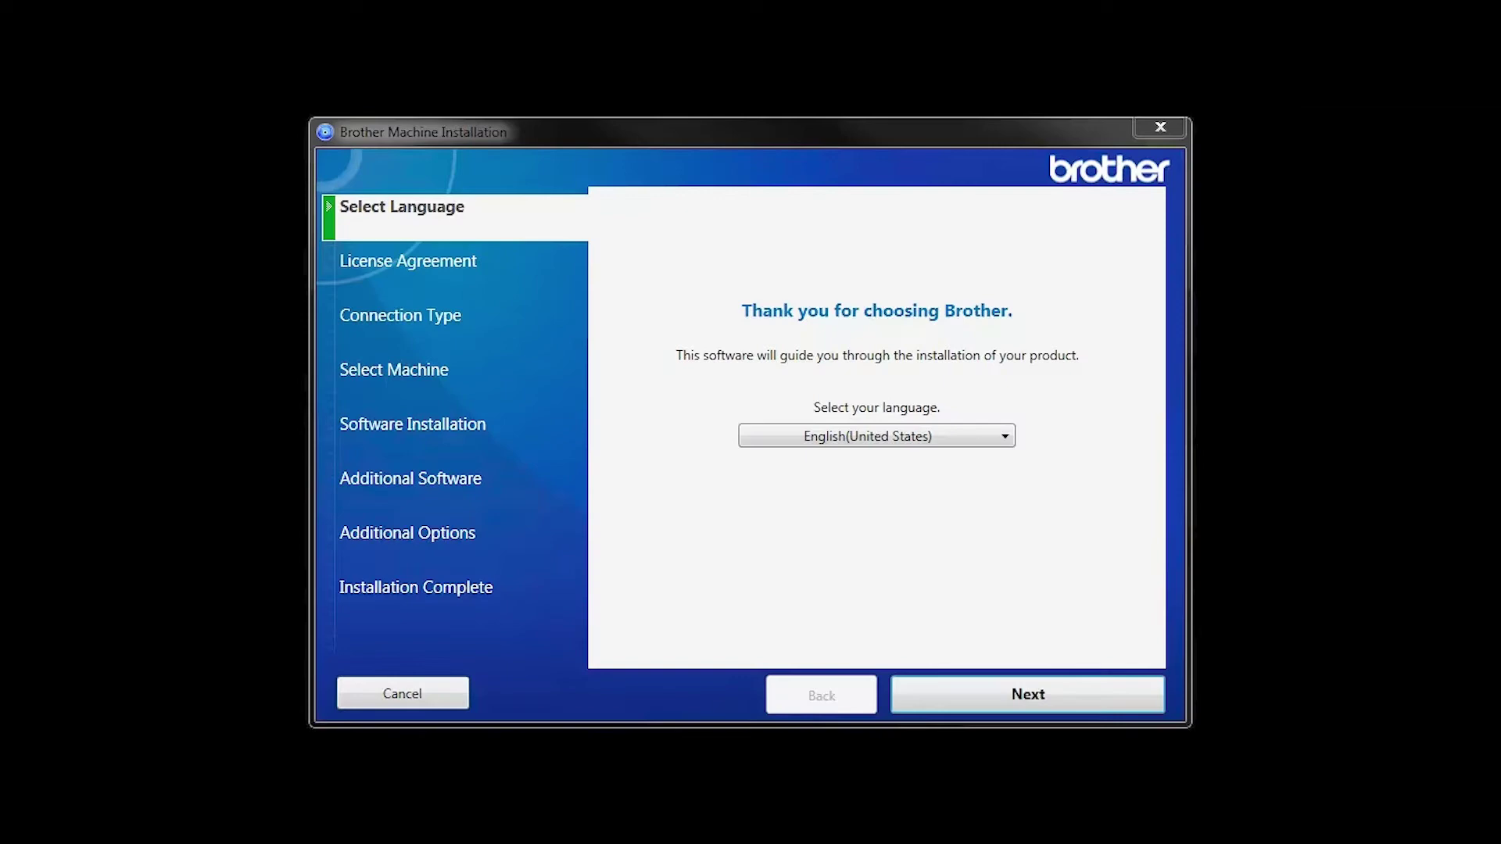
Keep English (United States) and accept the Brother license agreement.
left_click(1084, 702)
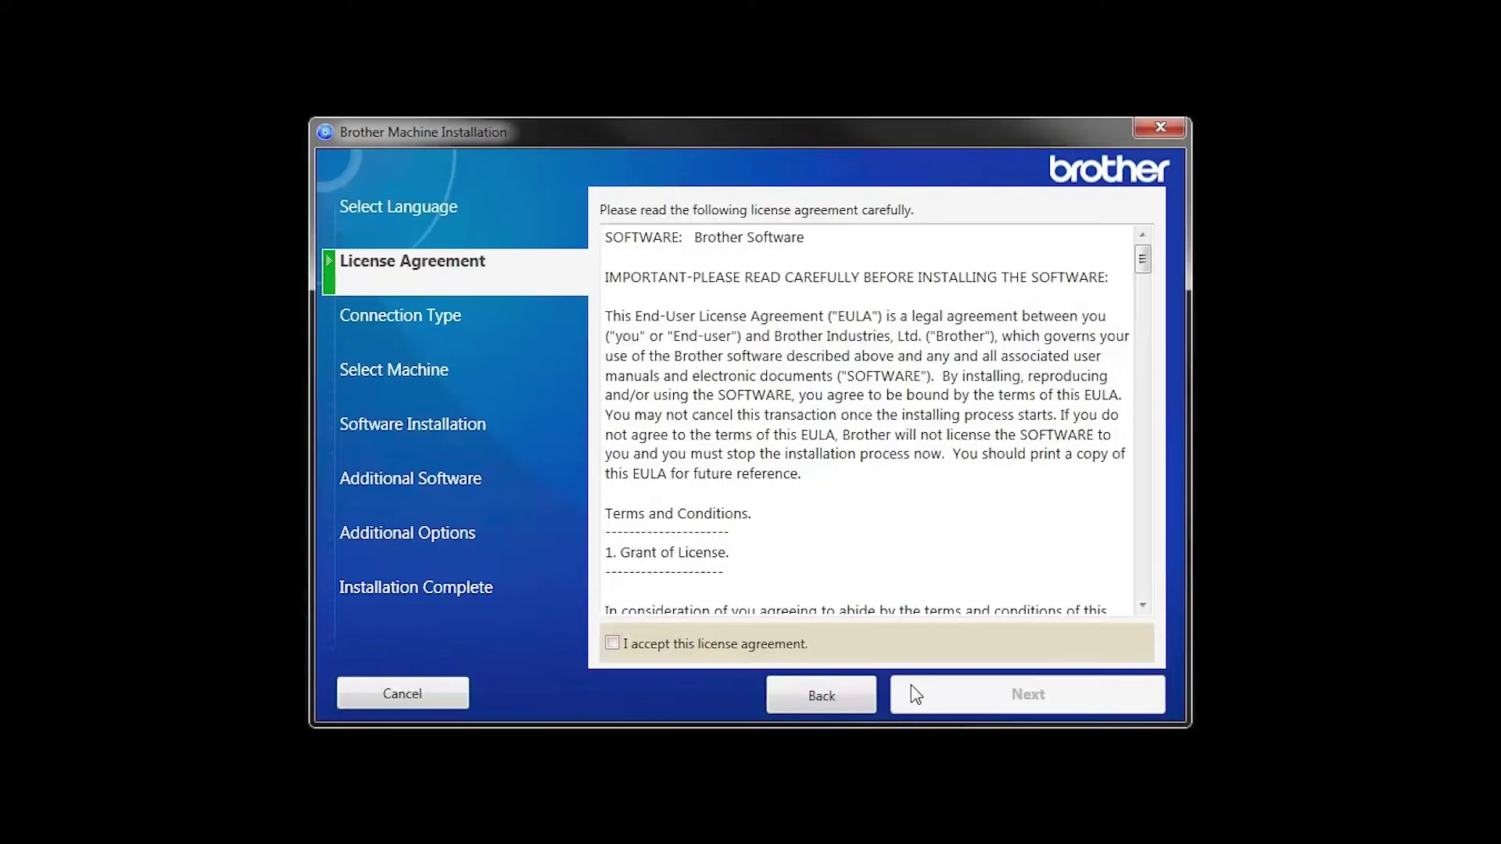
left_click(615, 644)
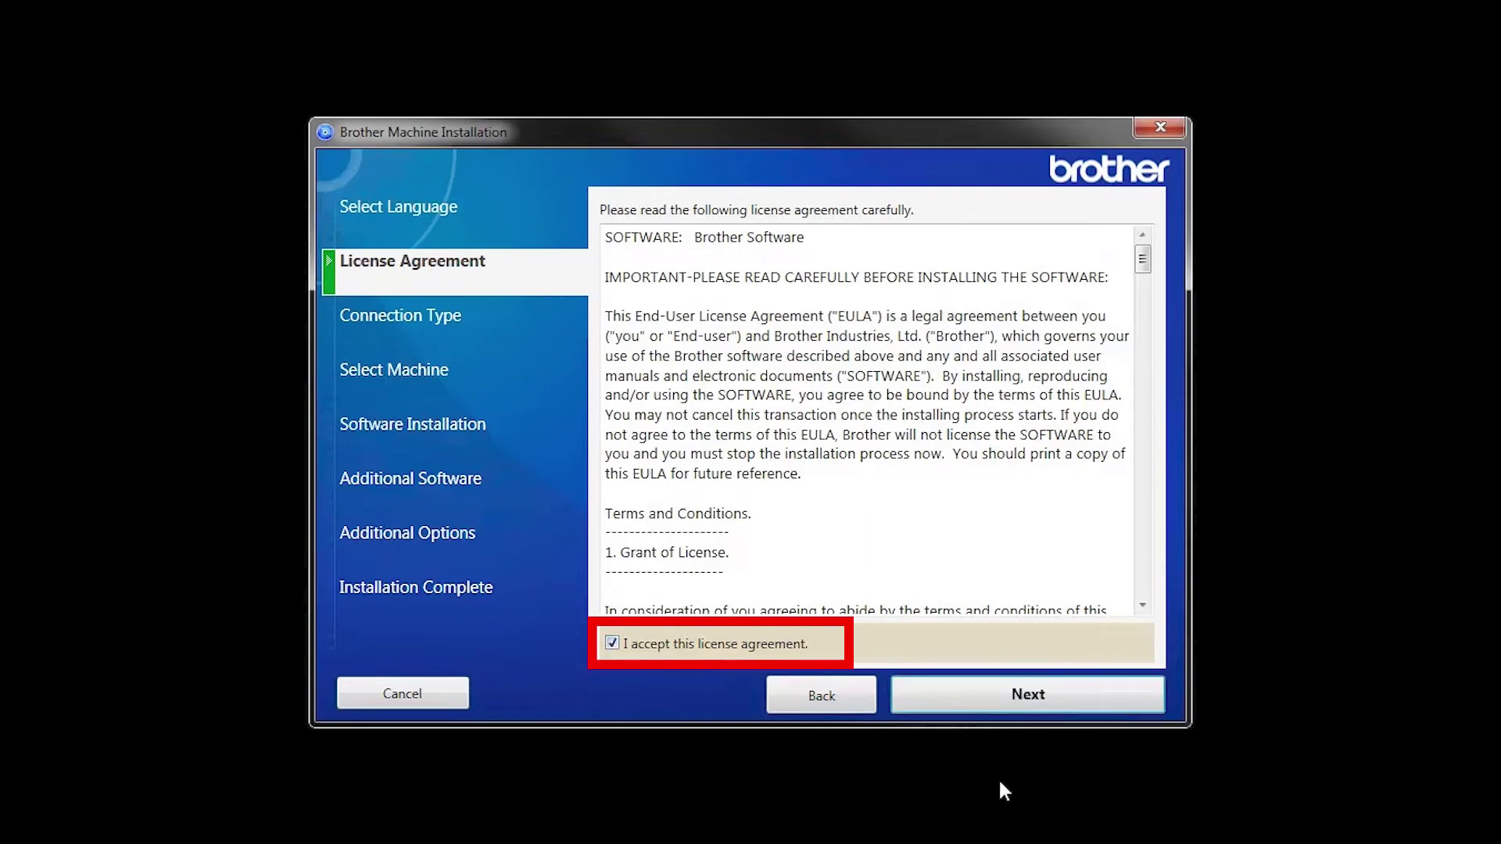
left_click(1076, 704)
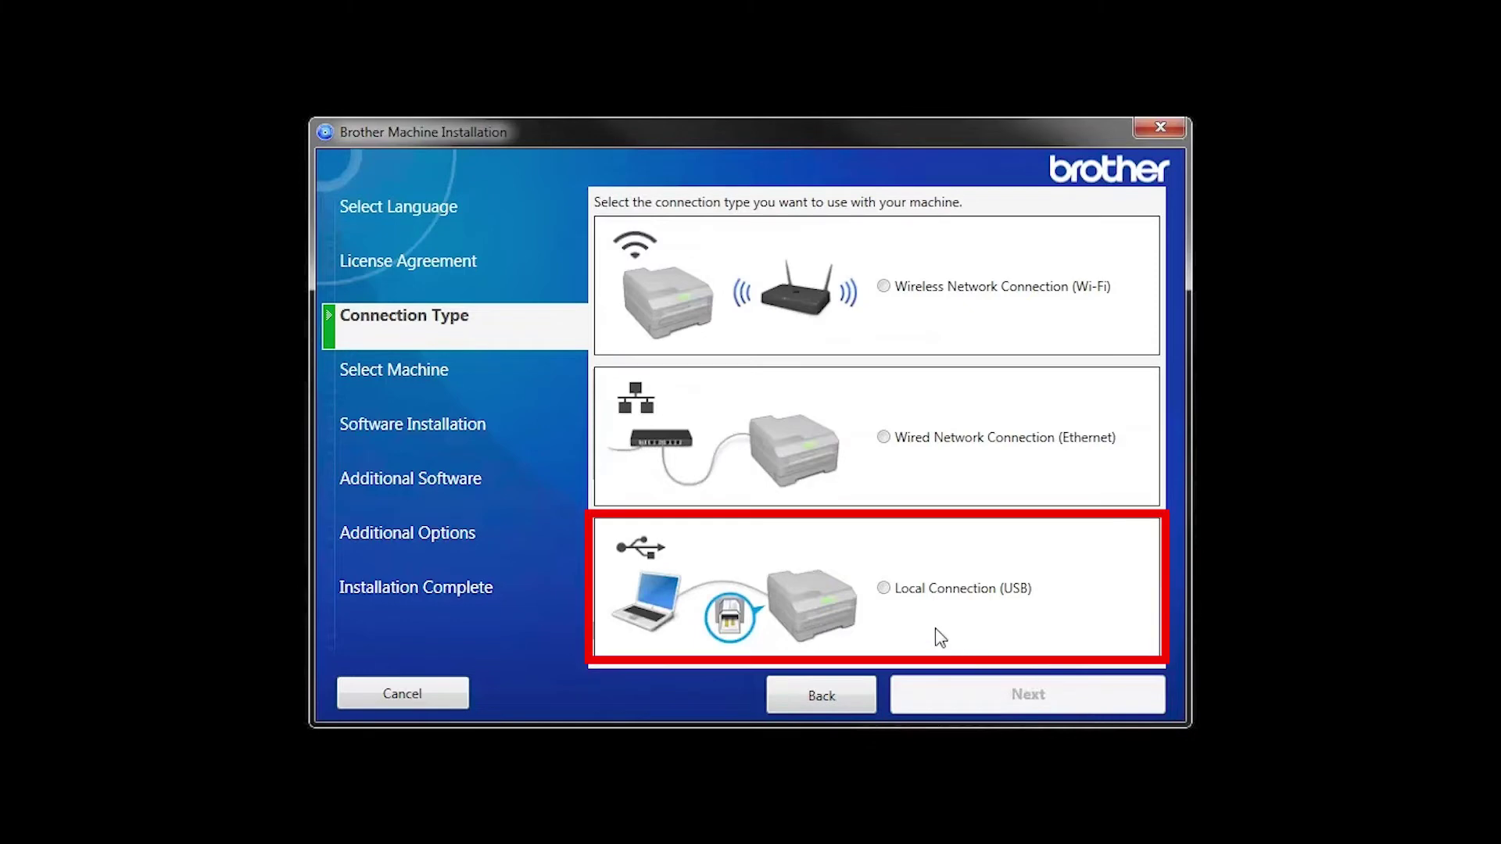
Choose Local Connection (USB) and confirm once the printer is plugged in.
left_click(885, 590)
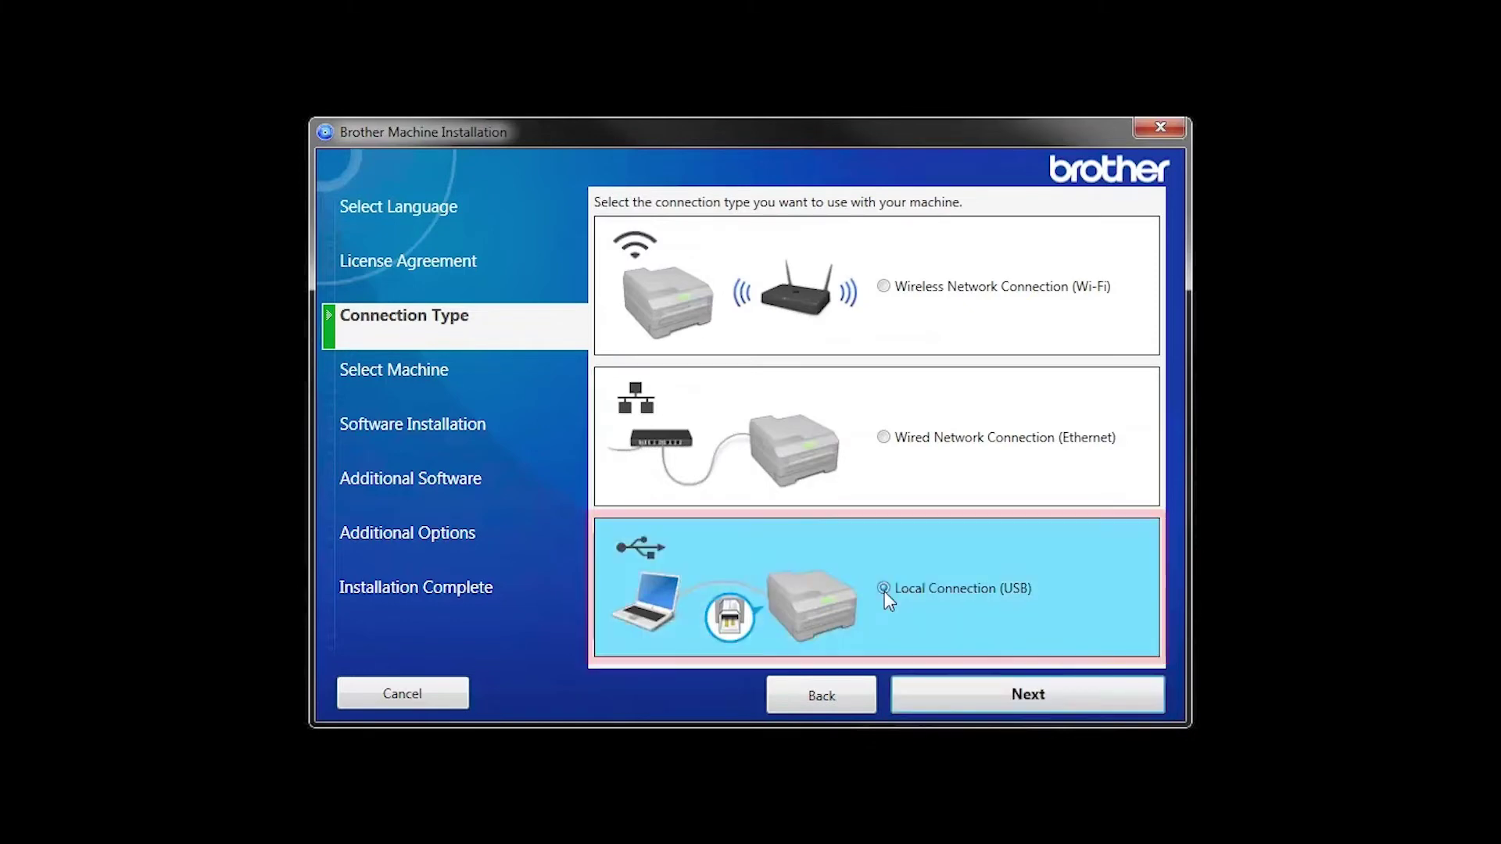
left_click(1092, 697)
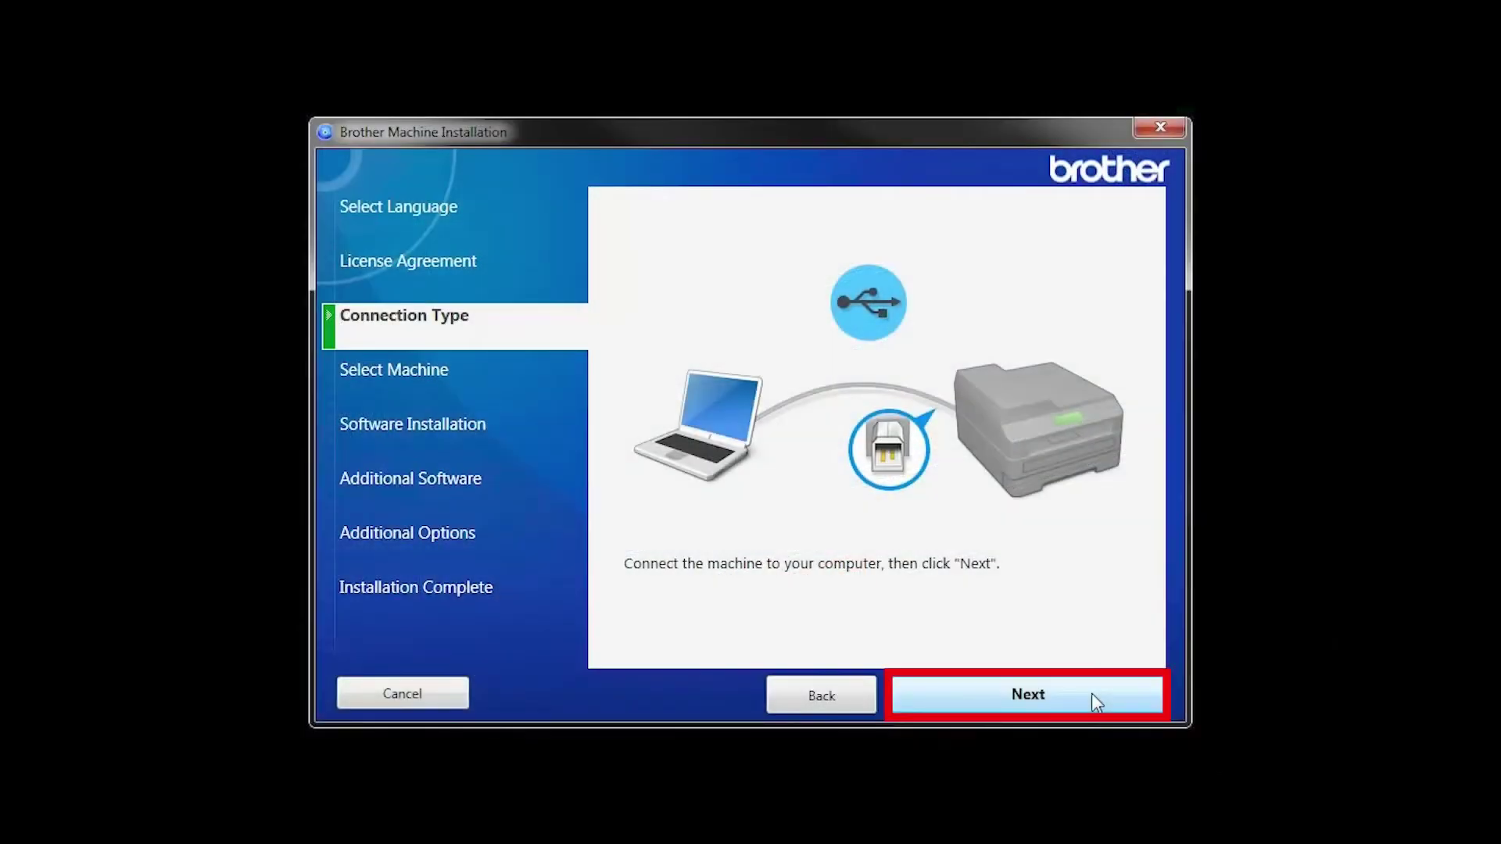
left_click(1092, 692)
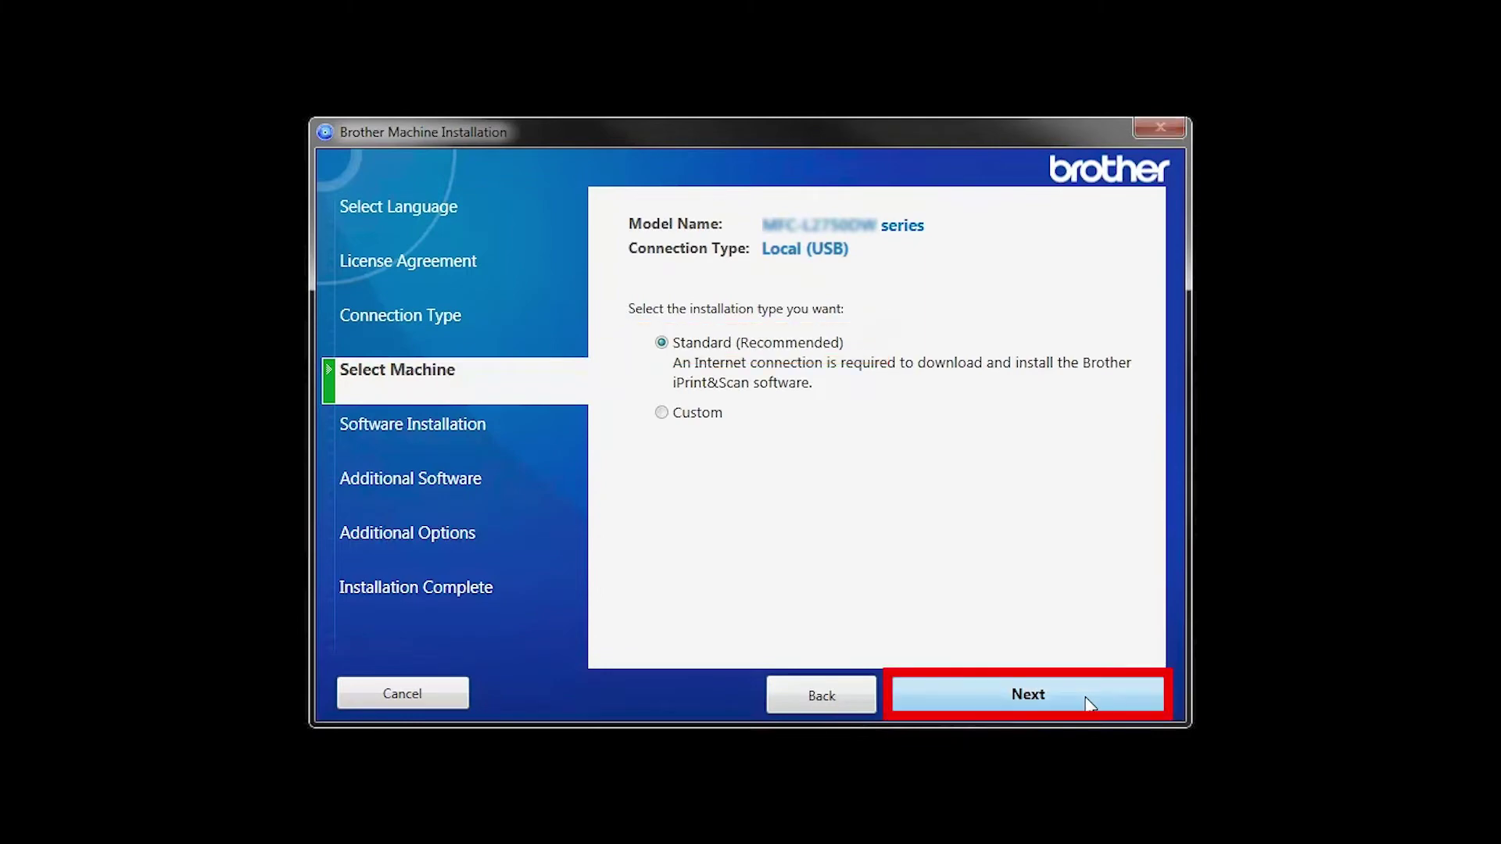
Start the Standard (Recommended) installation, including iPrint&Scan.
left_click(1088, 702)
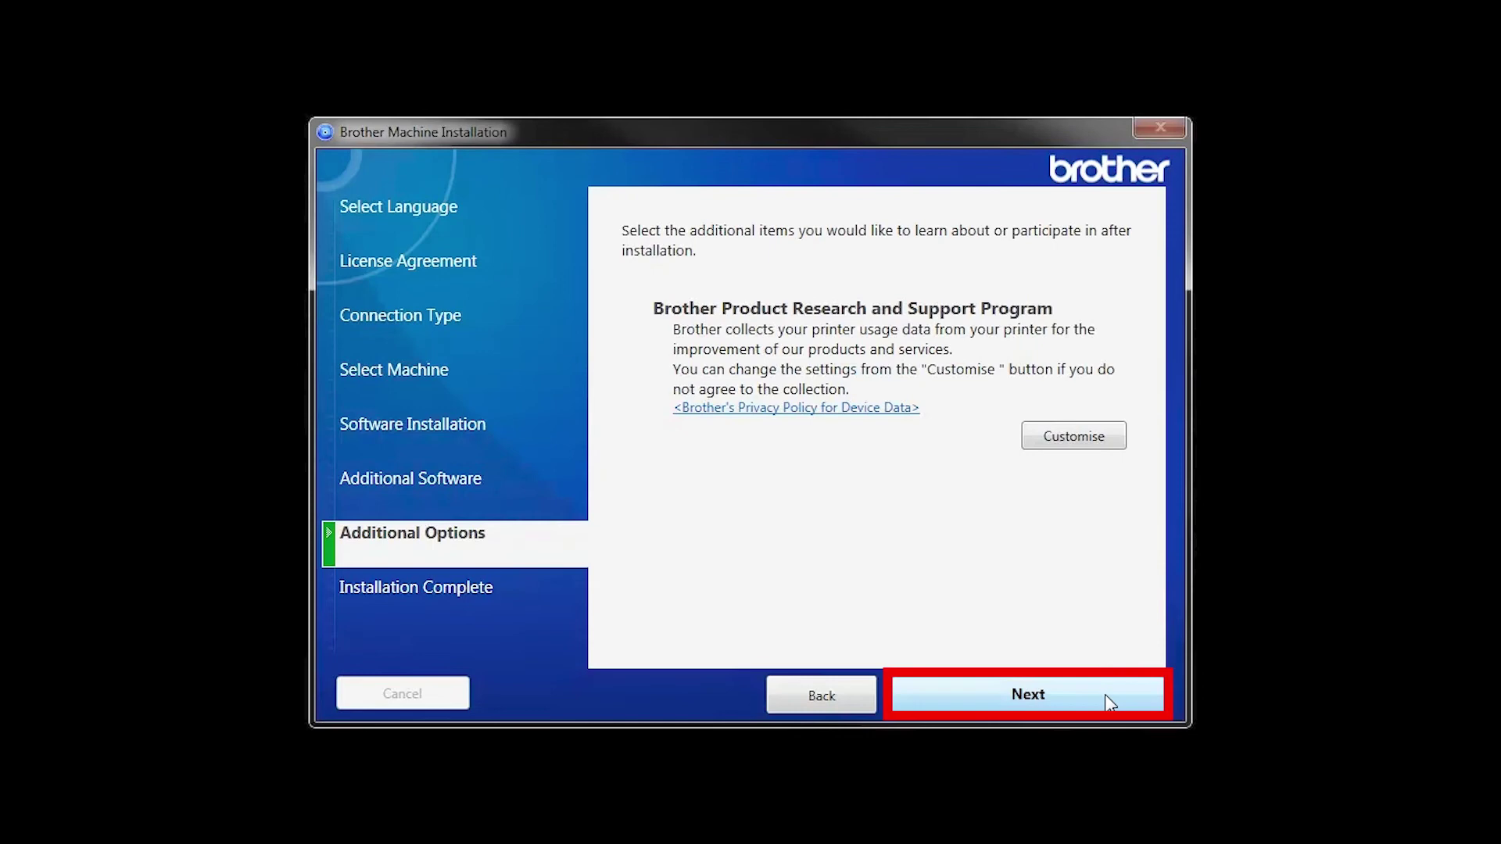
Skip the Additional Options page with Next to reach Installation Complete.
left_click(1106, 697)
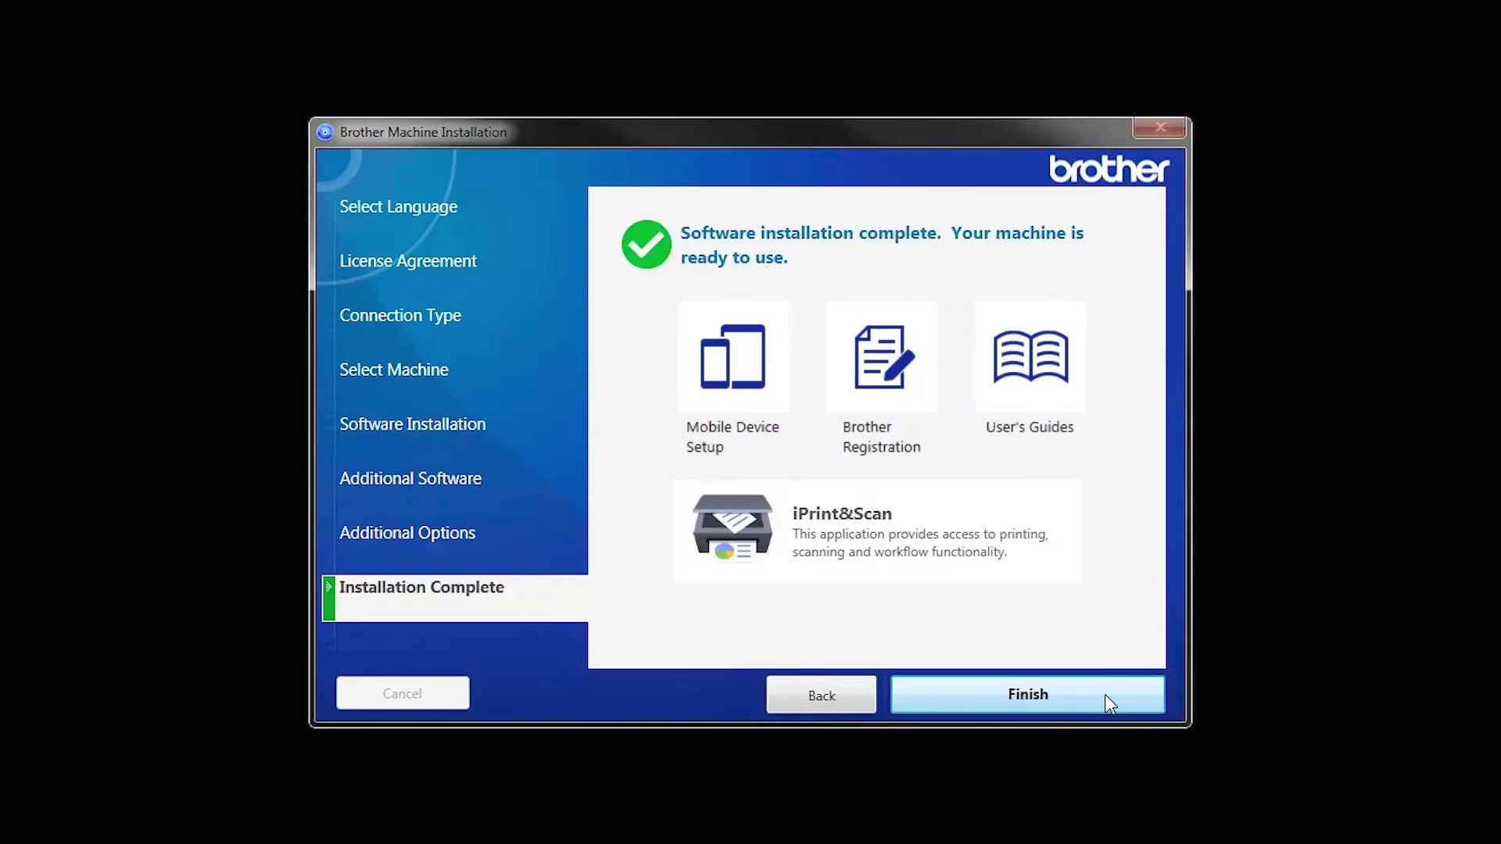